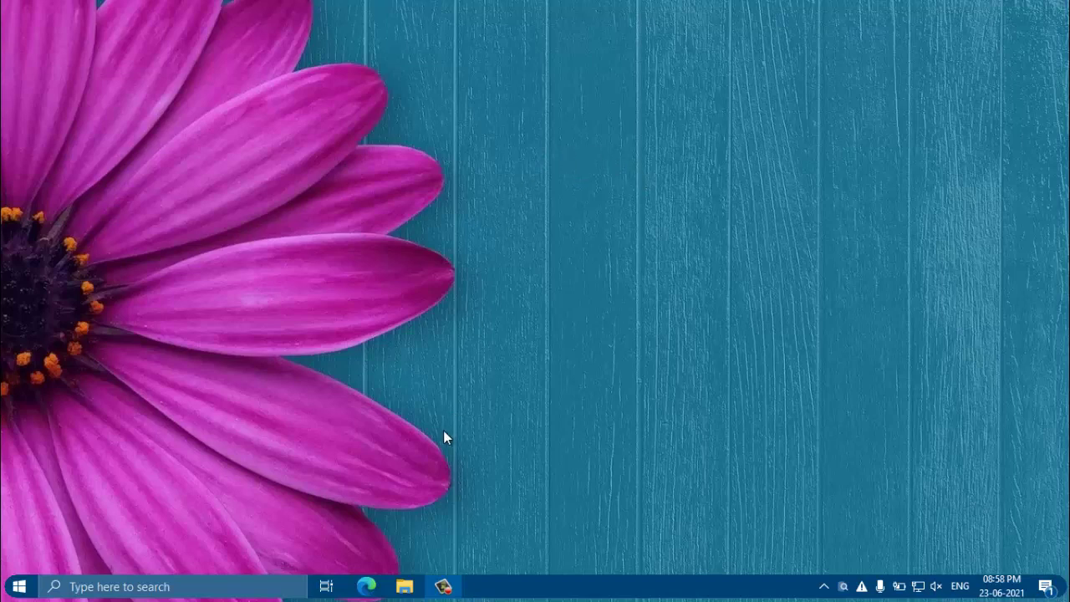
# Open New folder (2) in File Explorer and view the houses image details (1280 x 1278 PNG).
pyautogui.click(406, 585)
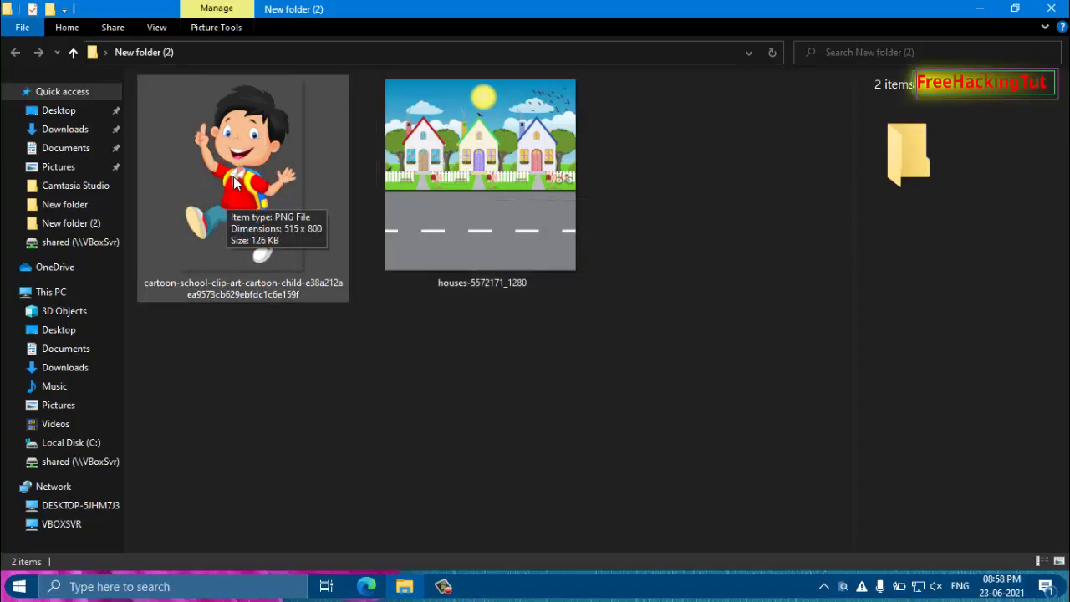
pyautogui.click(496, 178)
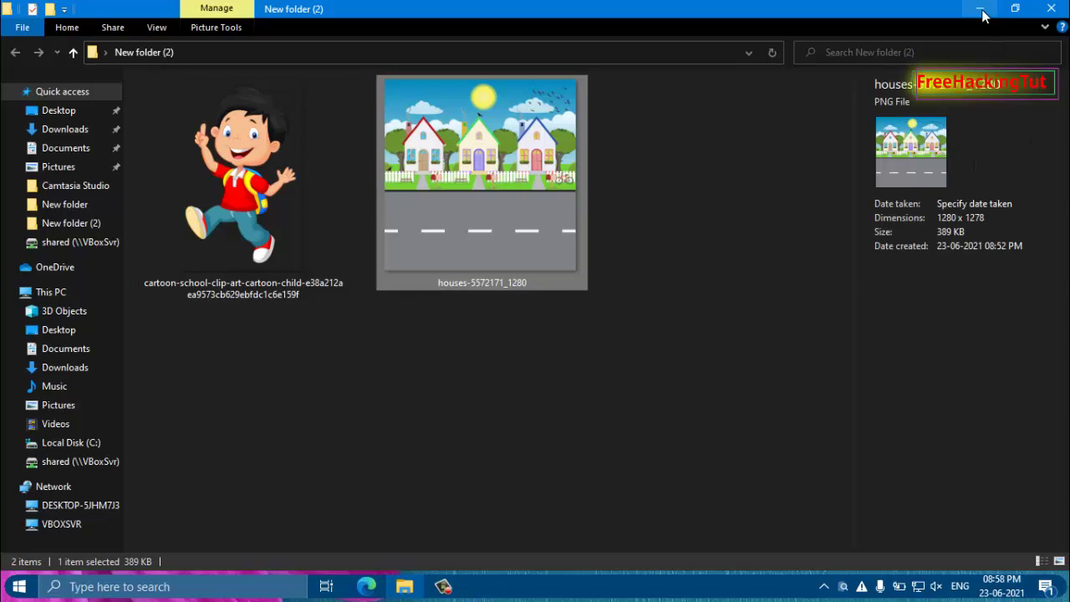
# Close File Explorer and search the Start menu for 'paint' to find the Paint app.
pyautogui.click(1049, 9)
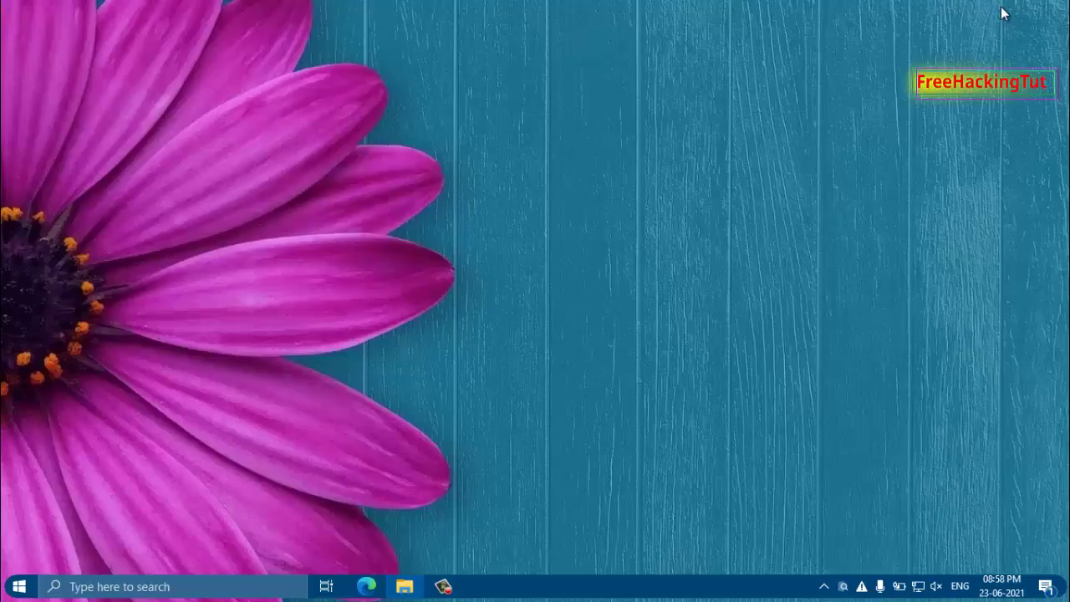
pyautogui.click(19, 586)
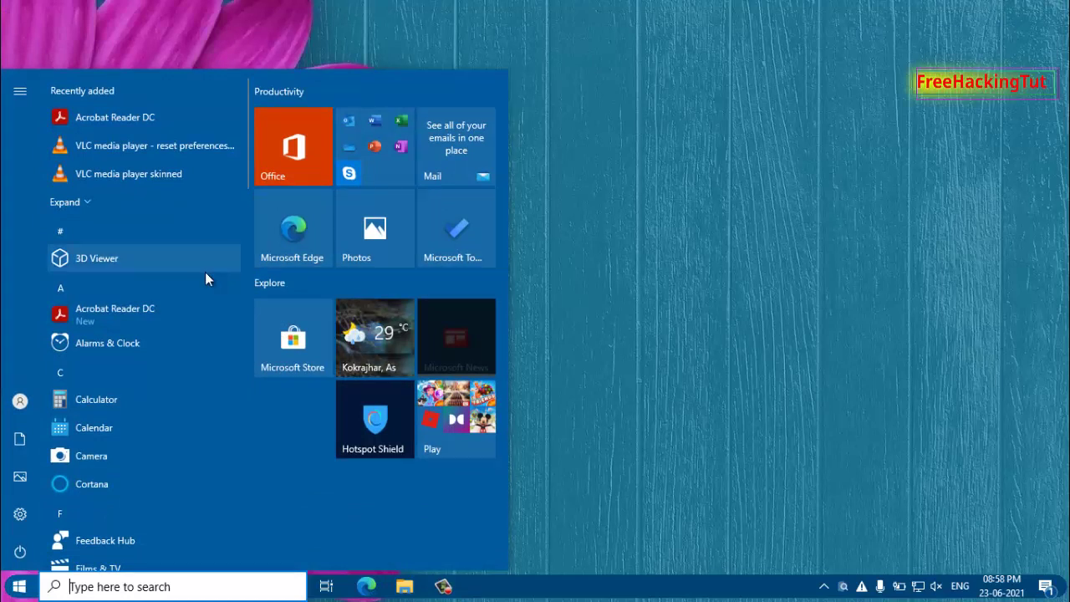
pyautogui.write('pa')
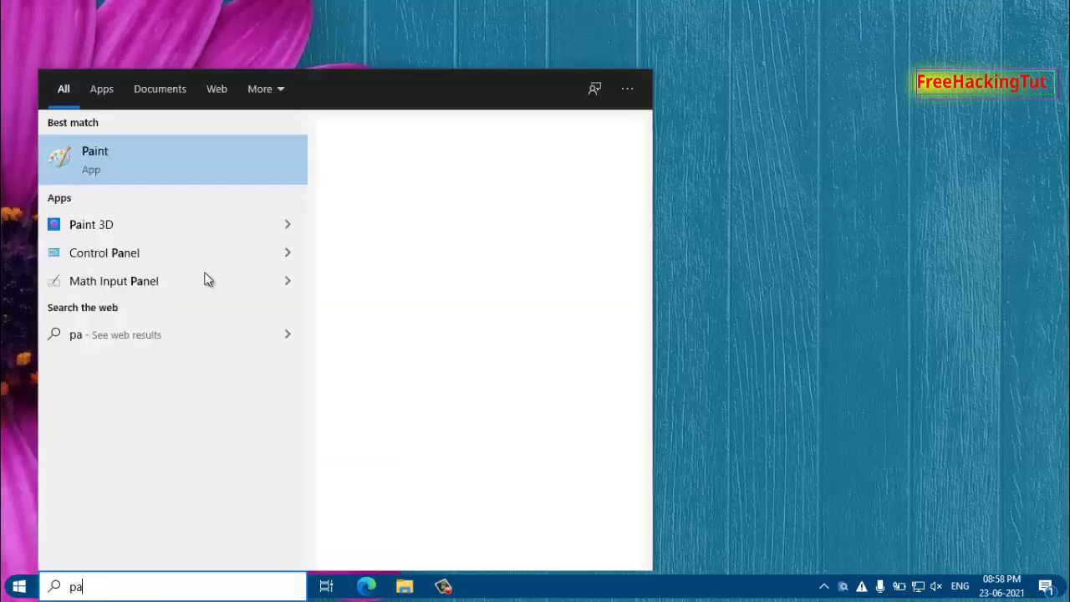
pyautogui.write('int')
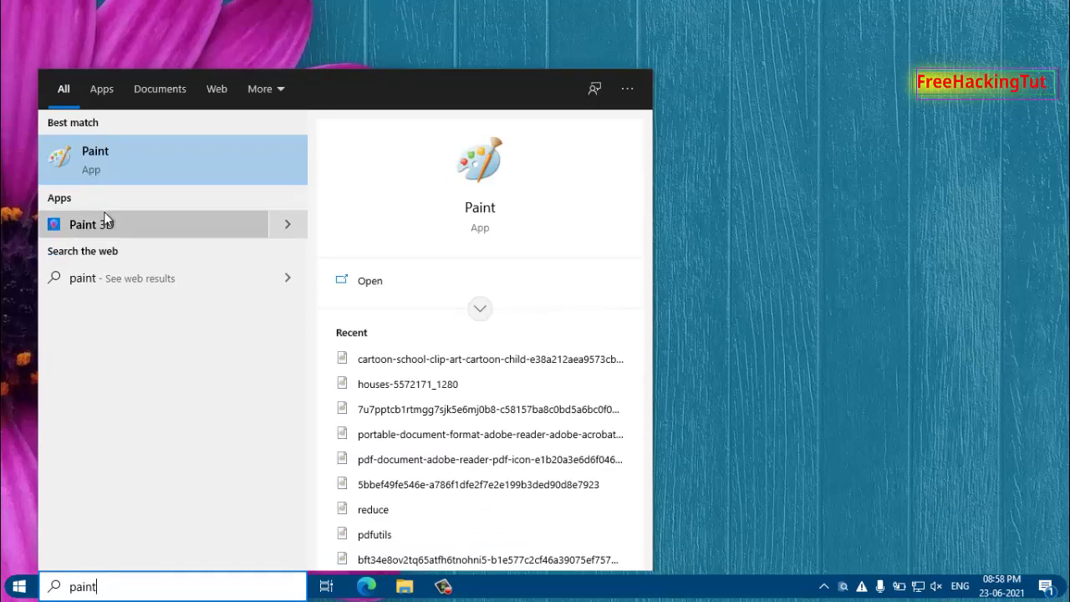
# Launch Paint, open houses-5572171_1280, and view the whole scene at 50% zoom.
pyautogui.click(165, 168)
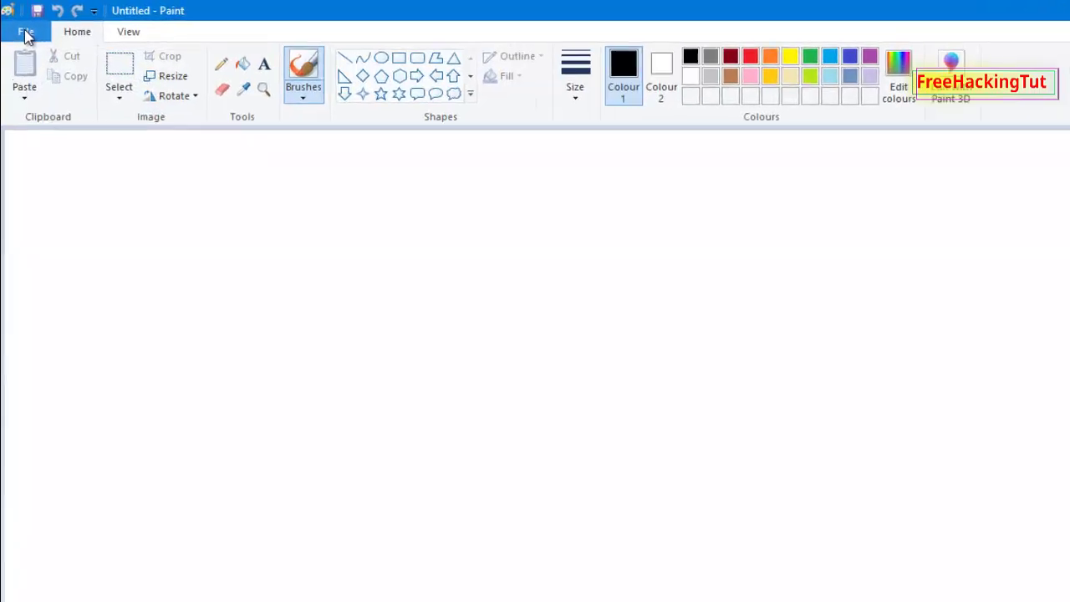
pyautogui.click(25, 35)
pyautogui.click(99, 179)
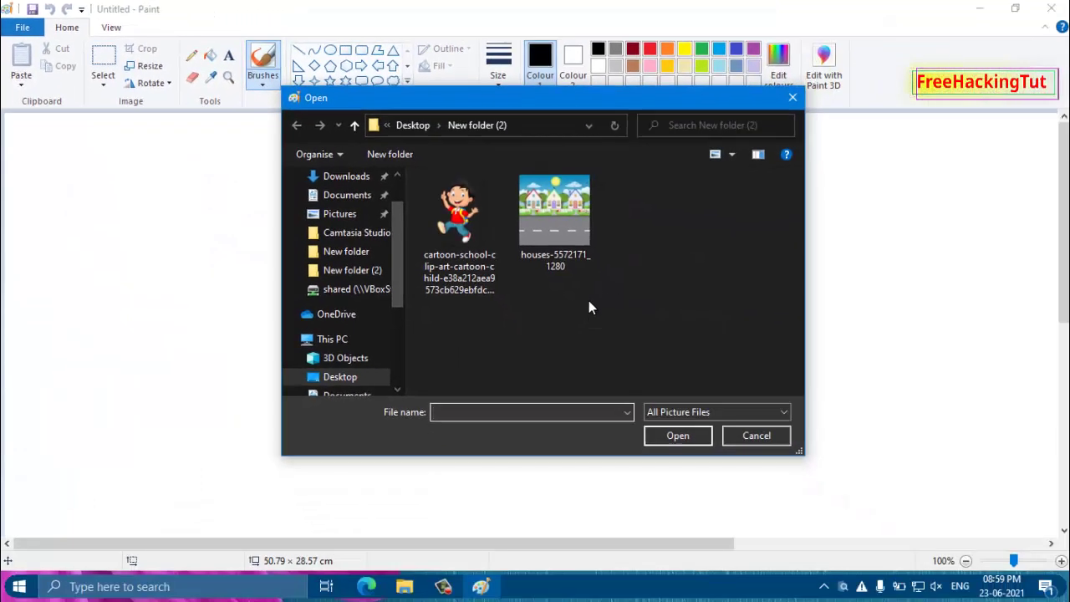
pyautogui.doubleClick(552, 202)
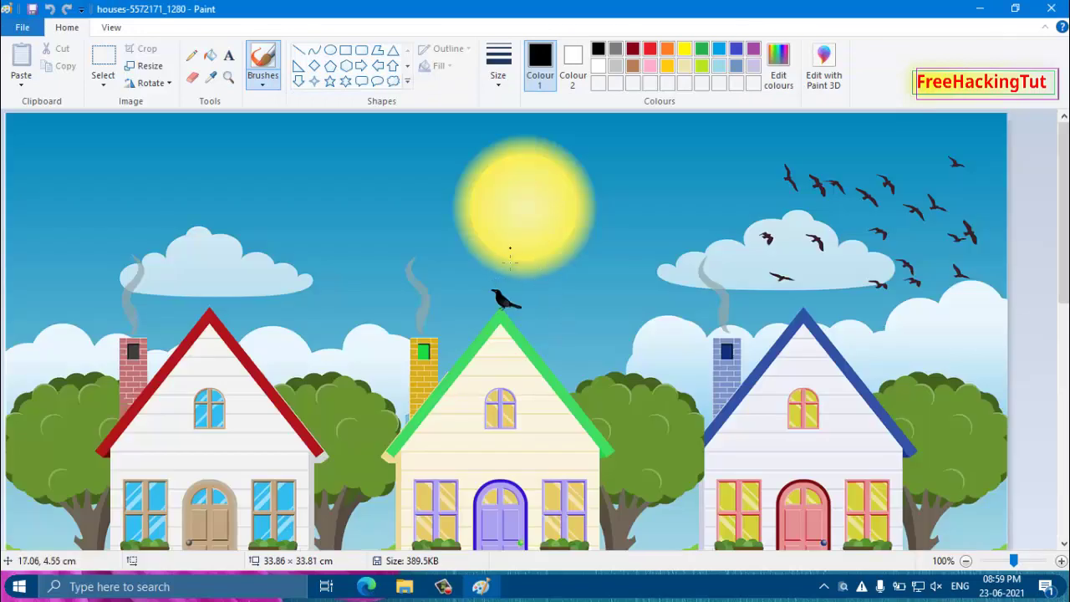
pyautogui.keyDown('ctrl'); pyautogui.scroll(-1, 544, 239); pyautogui.keyUp('ctrl')
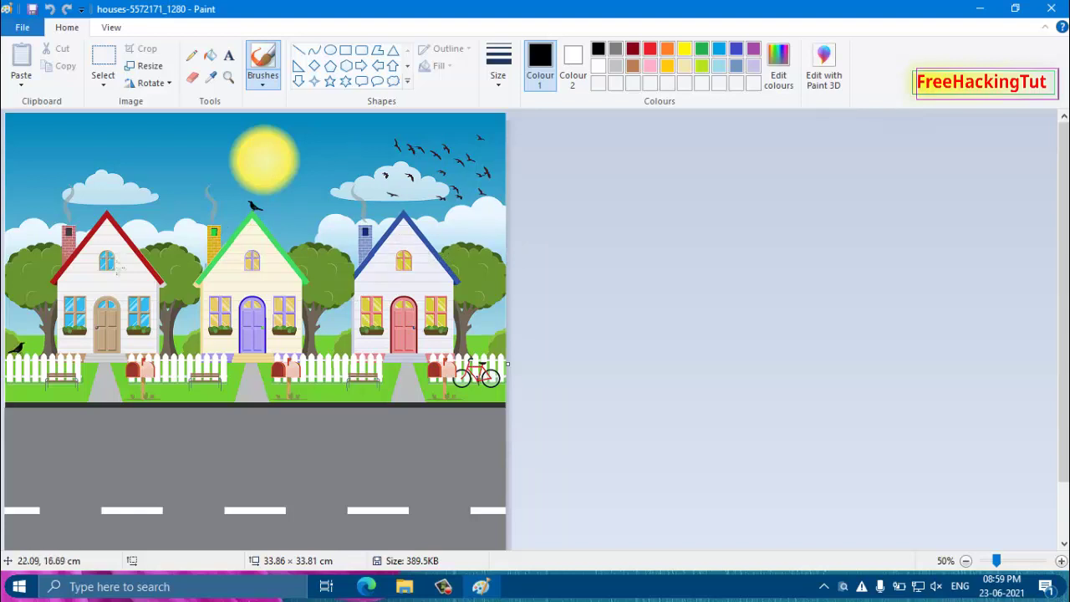
# Paste the cartoon schoolboy PNG from file and drag it right over the street.
pyautogui.click(20, 87)
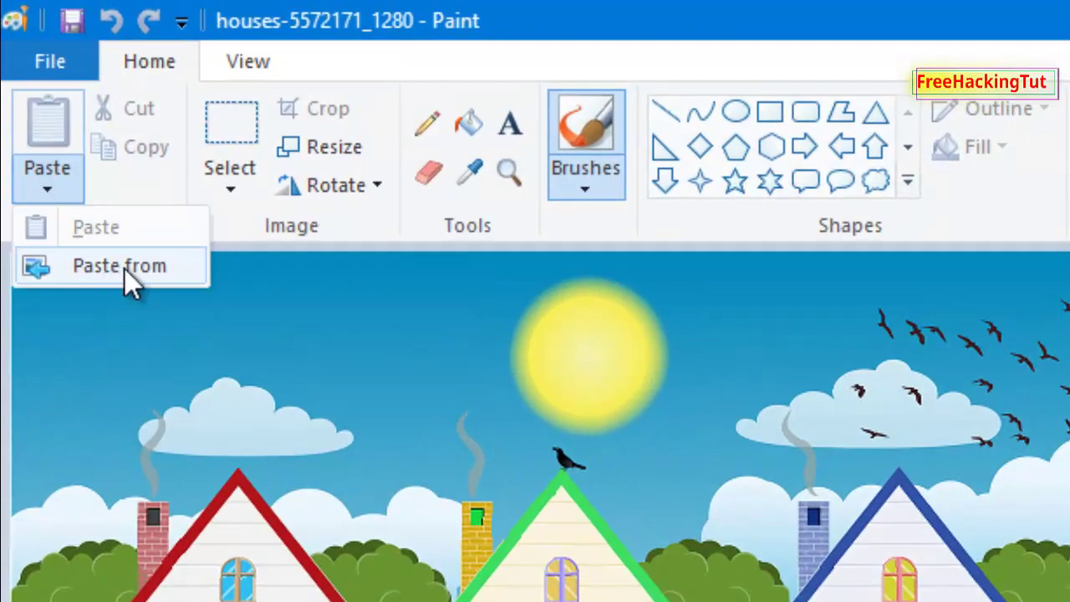
pyautogui.click(125, 266)
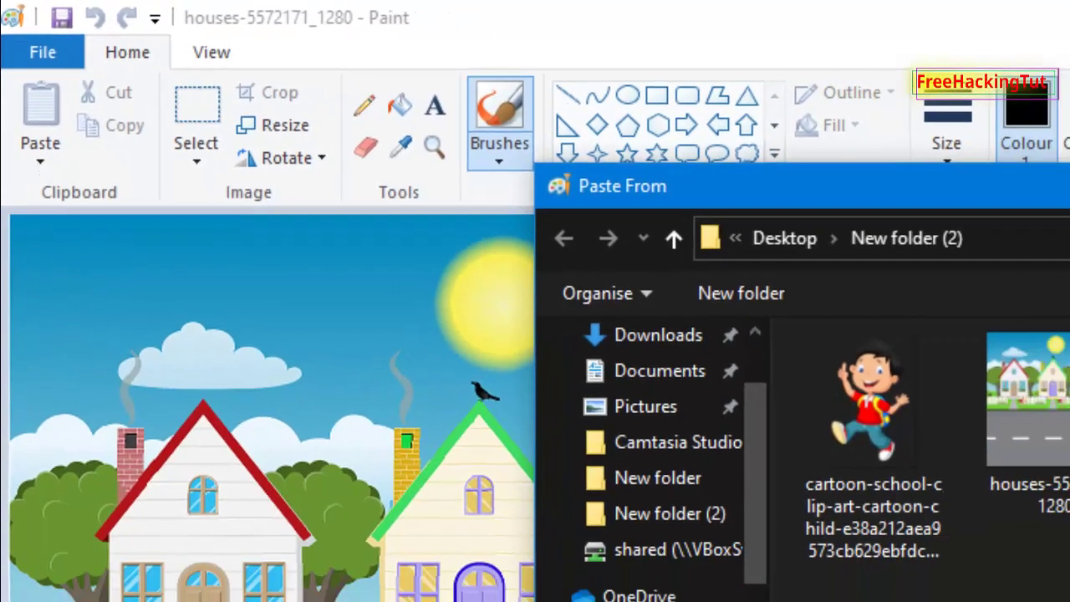
pyautogui.moveTo(458, 213)
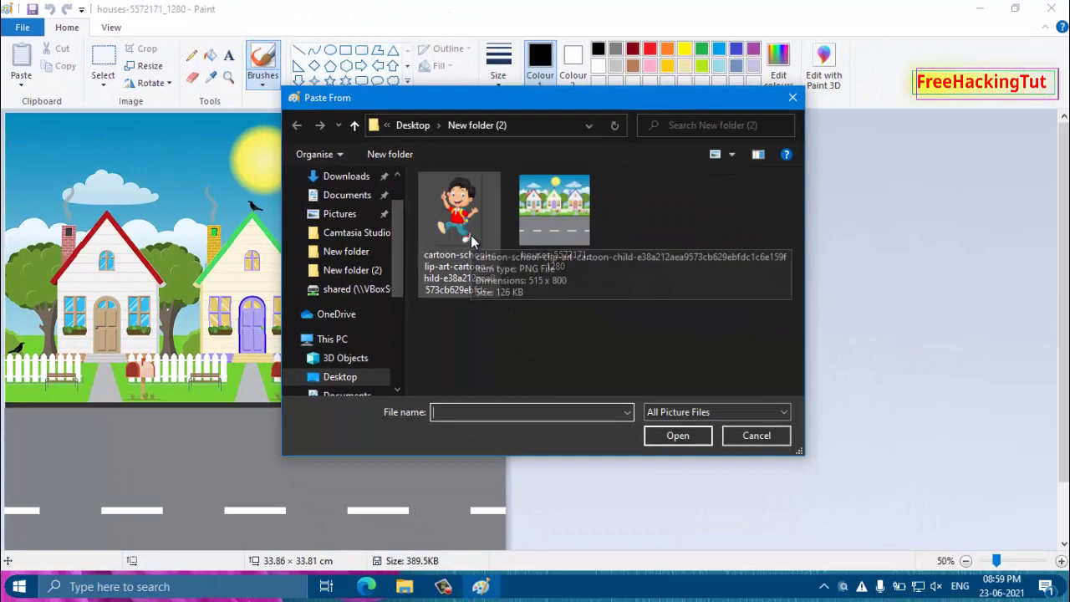
pyautogui.doubleClick(460, 226)
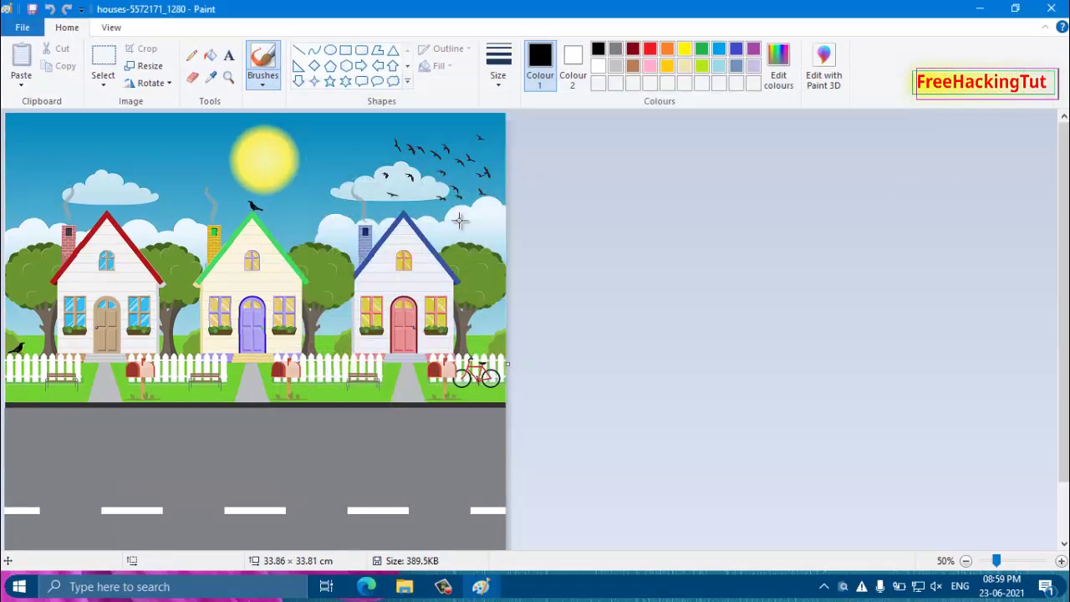
pyautogui.moveTo(111, 211)
pyautogui.mouseDown()
pyautogui.moveTo(238, 265)
pyautogui.moveTo(270, 249)
pyautogui.mouseUp()
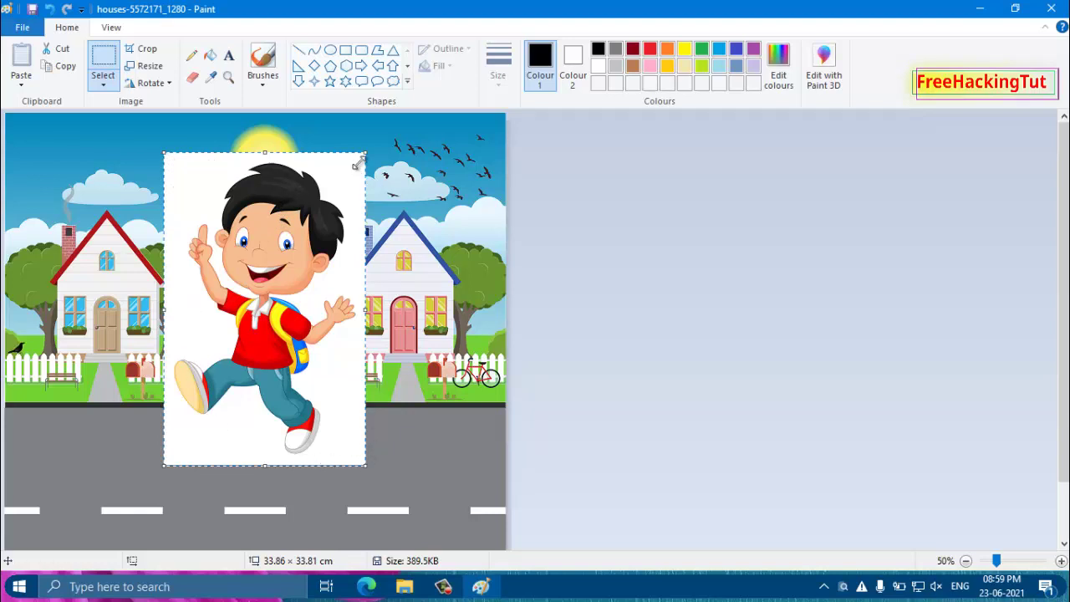
pyautogui.moveTo(289, 223); pyautogui.dragTo(373, 249)
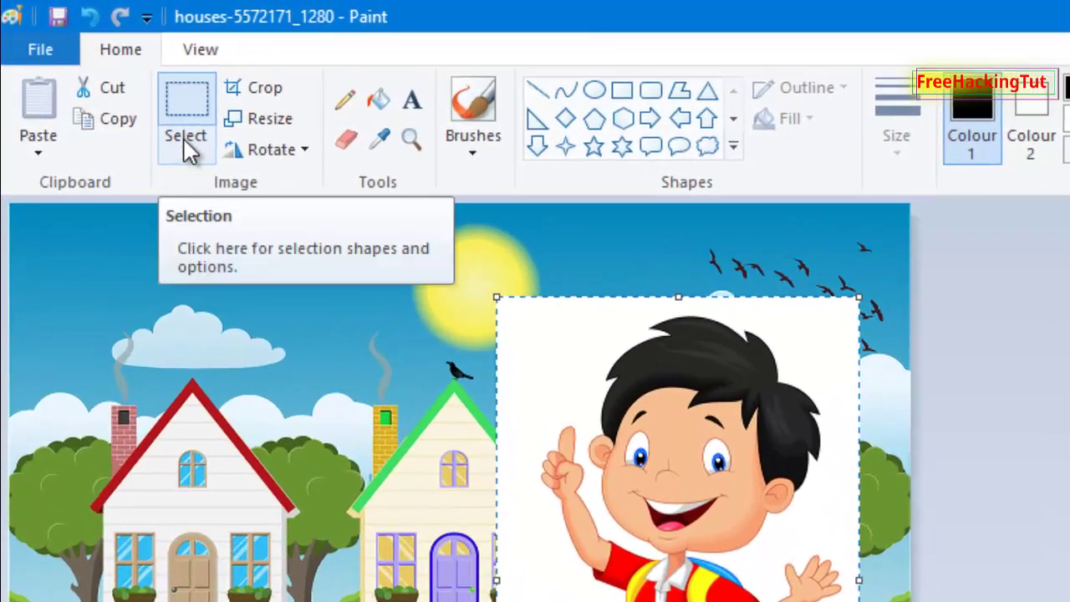
# Make the boy's white background transparent, place him on the right over the road, and deselect.
pyautogui.click(184, 154)
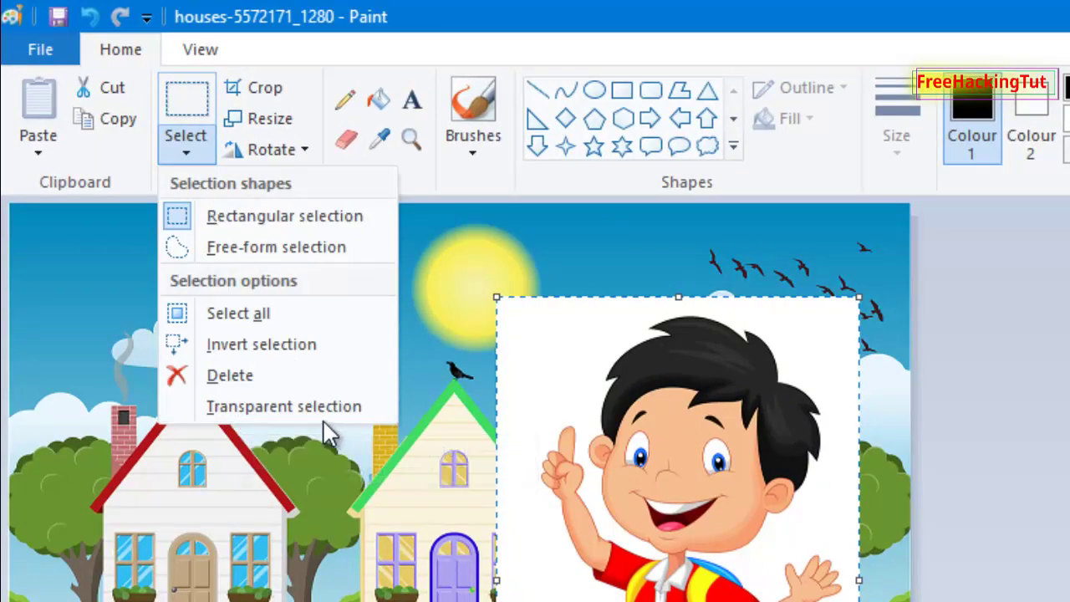
pyautogui.click(271, 406)
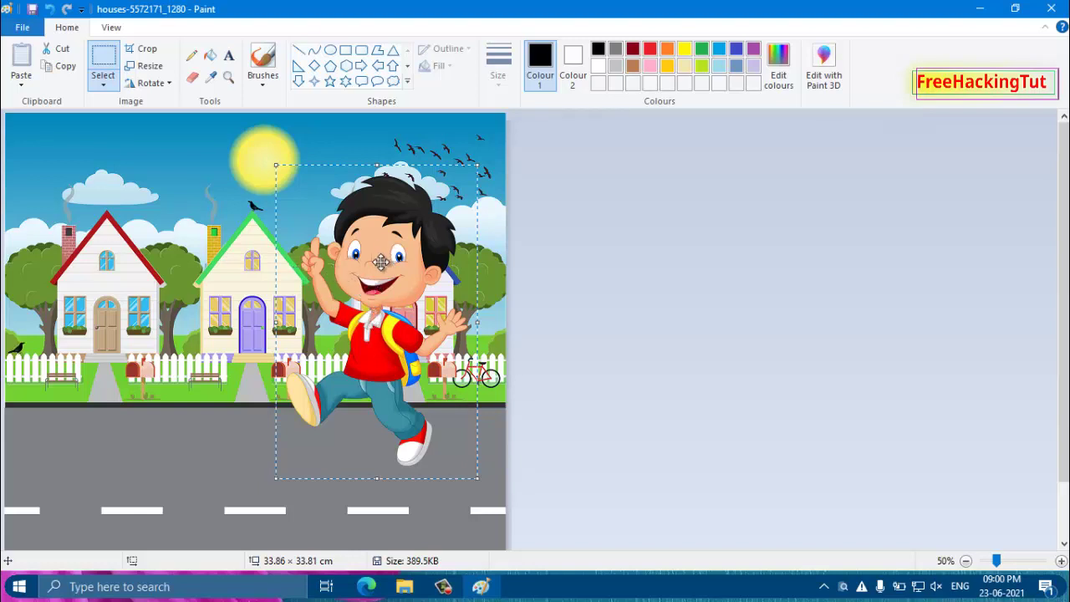
pyautogui.moveTo(366, 295); pyautogui.dragTo(315, 342)
pyautogui.moveTo(332, 302)
pyautogui.mouseDown()
pyautogui.moveTo(390, 325)
pyautogui.moveTo(377, 300)
pyautogui.moveTo(435, 312)
pyautogui.moveTo(396, 319)
pyautogui.mouseUp()
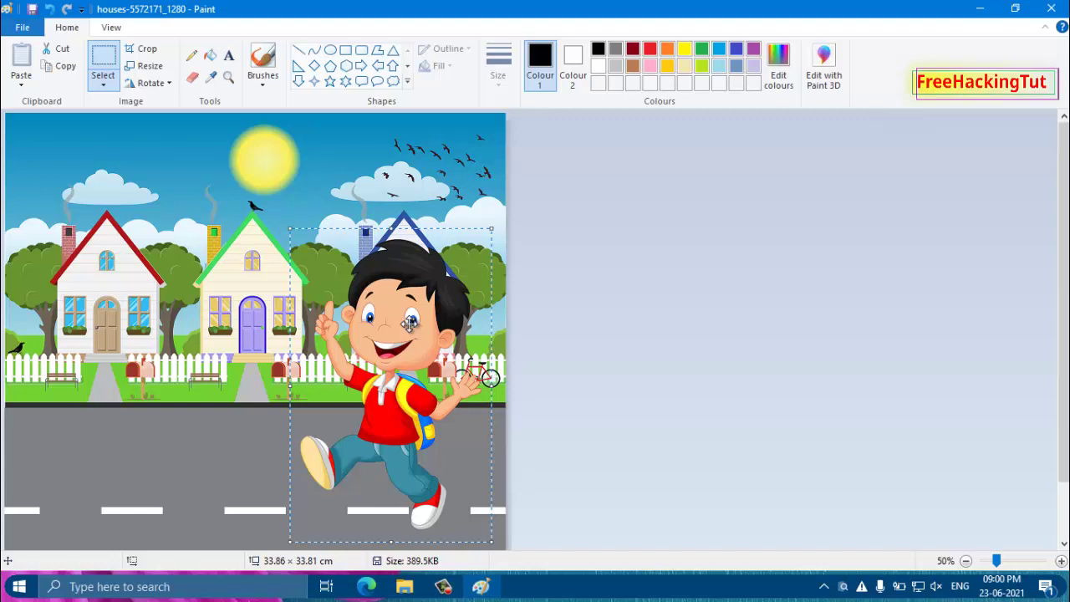
pyautogui.moveTo(410, 324)
pyautogui.mouseDown()
pyautogui.moveTo(366, 314)
pyautogui.moveTo(376, 328)
pyautogui.moveTo(383, 313)
pyautogui.mouseUp()
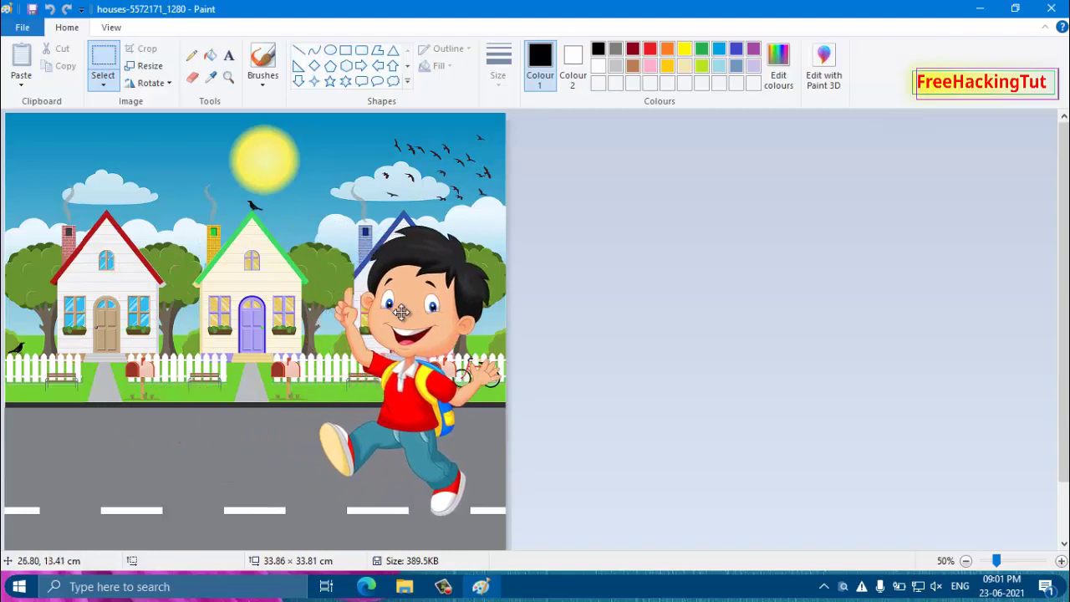
pyautogui.moveTo(384, 313)
pyautogui.mouseDown()
pyautogui.moveTo(302, 314)
pyautogui.moveTo(376, 314)
pyautogui.moveTo(399, 326)
pyautogui.mouseUp()
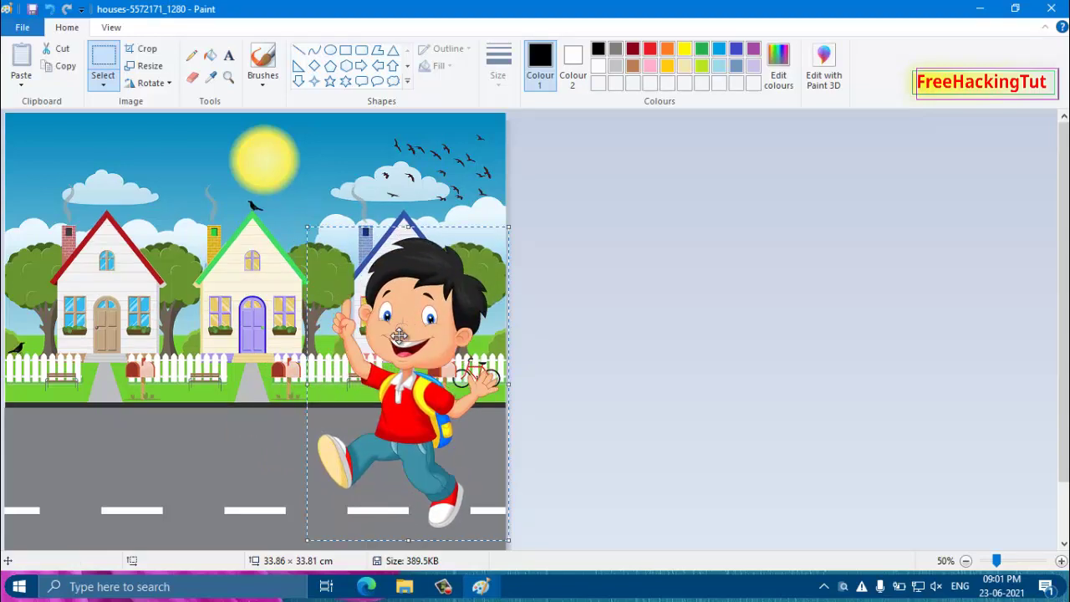
pyautogui.moveTo(398, 334); pyautogui.dragTo(388, 331)
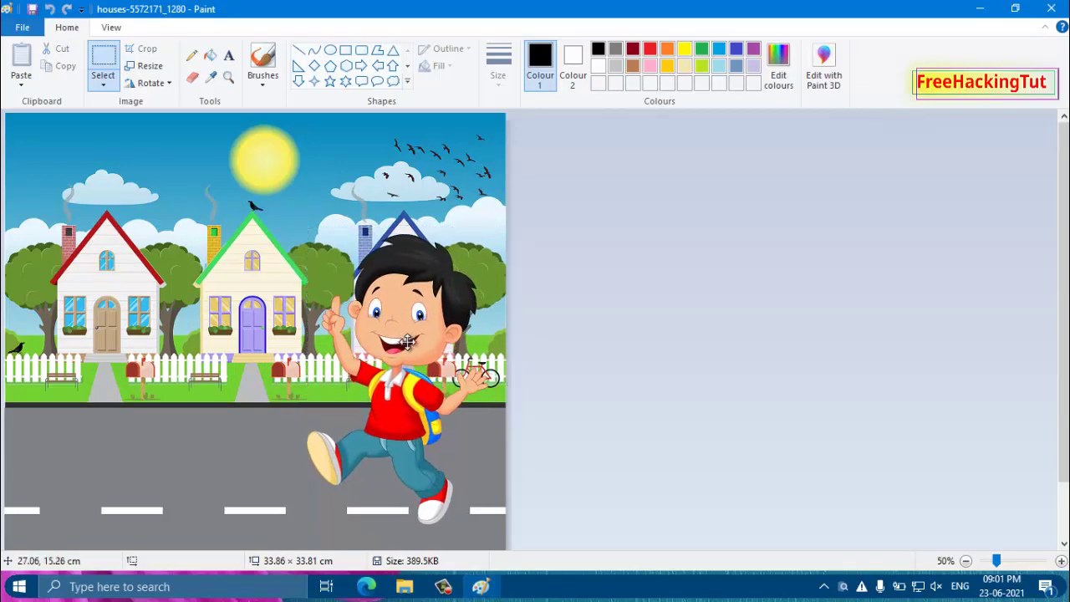
pyautogui.click(673, 398)
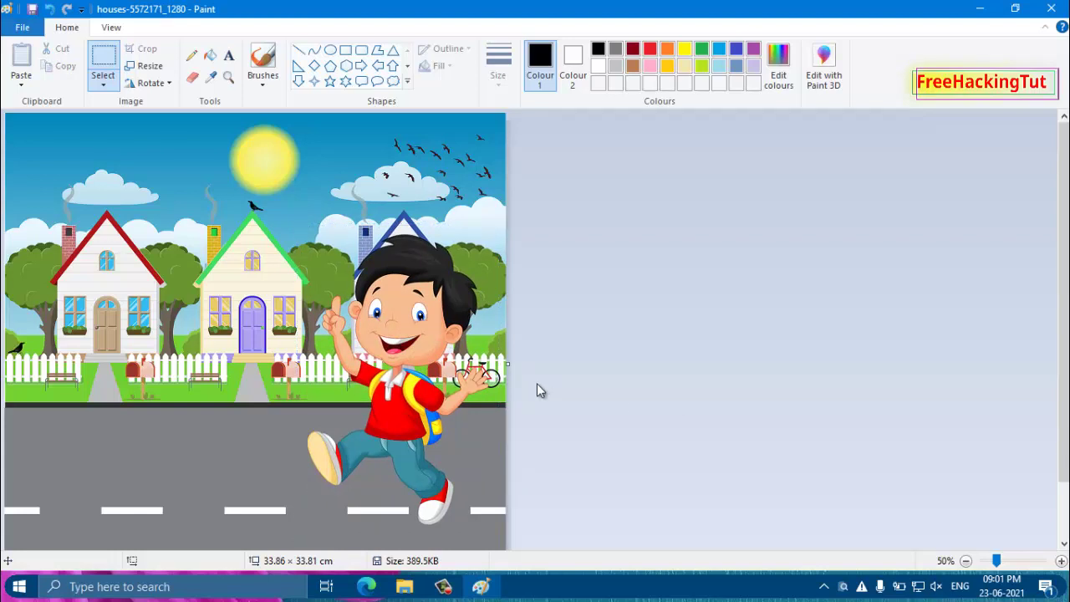